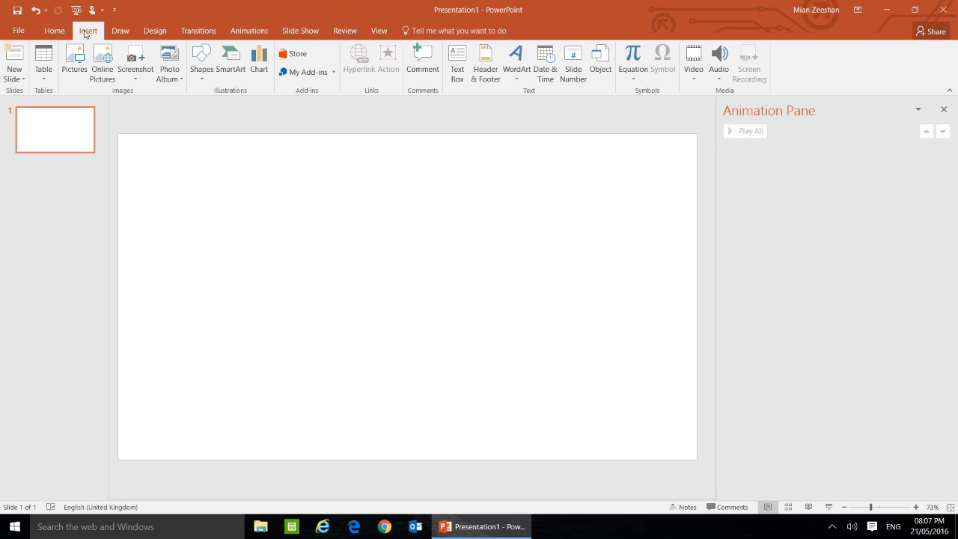
- Embed 'This is a video.mp4' from the PC and move it to the slide's upper middle
{"action": "left_click", "coordinate": [694, 75]}
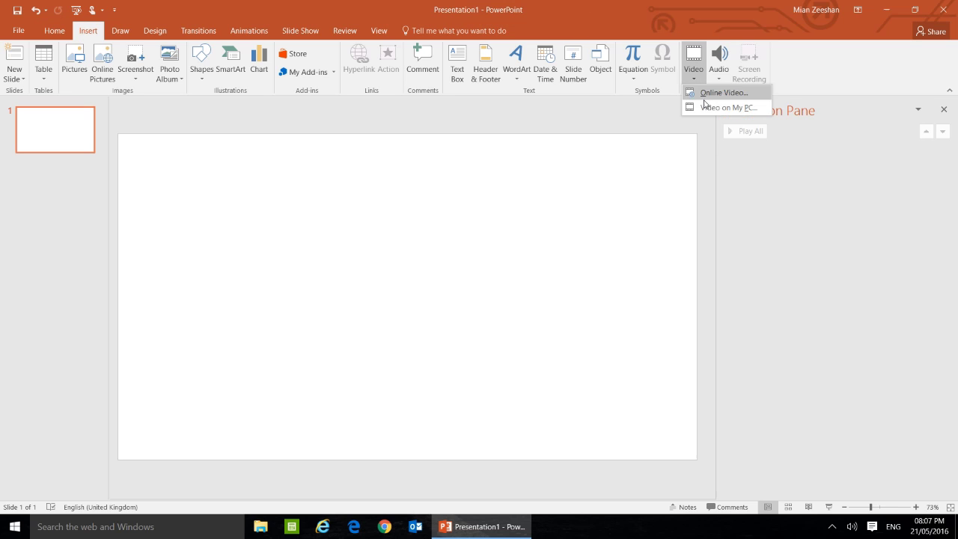
{"action": "left_click", "coordinate": [707, 109]}
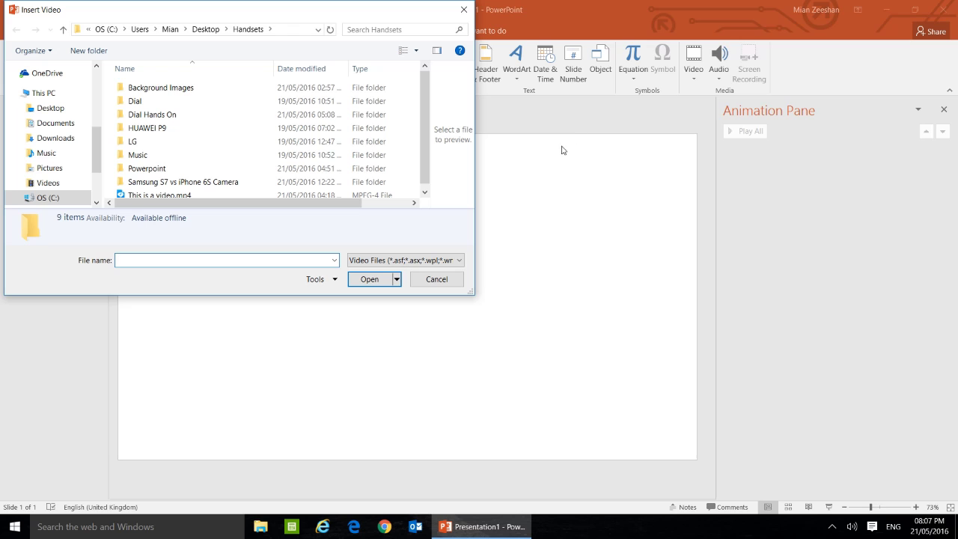
{"action": "left_click", "coordinate": [424, 191]}
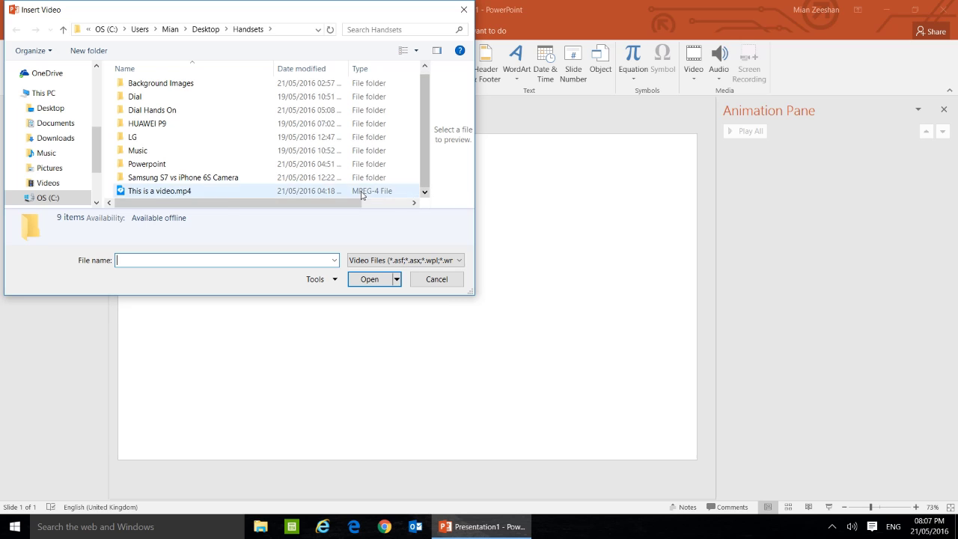
{"action": "left_click", "coordinate": [215, 193]}
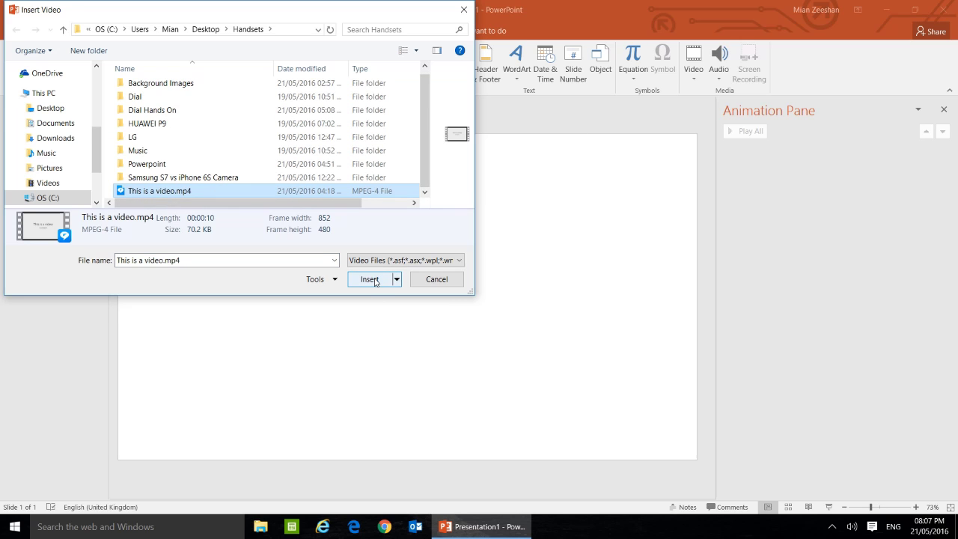
{"action": "left_click", "coordinate": [375, 281]}
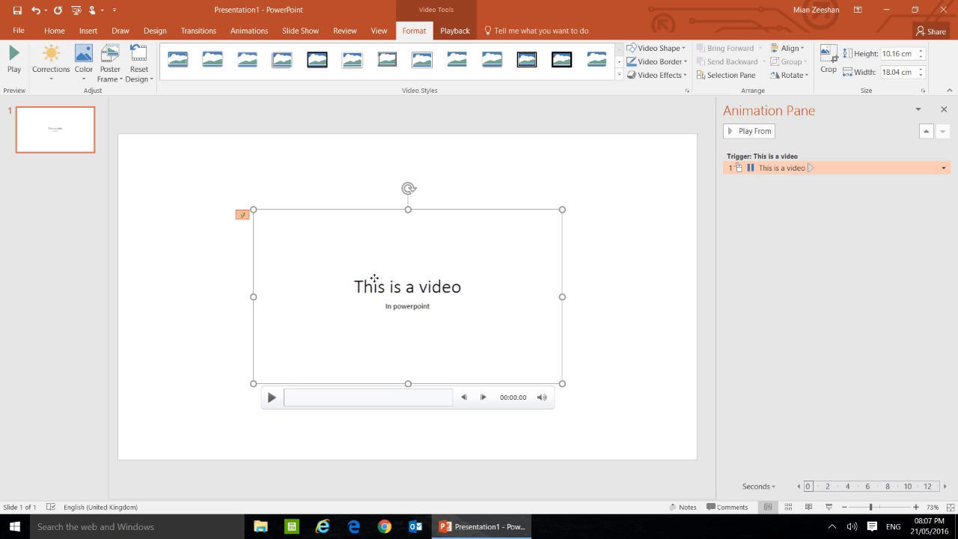
{"action": "left_click_drag", "start_coordinate": [374, 279], "coordinate": [374, 222]}
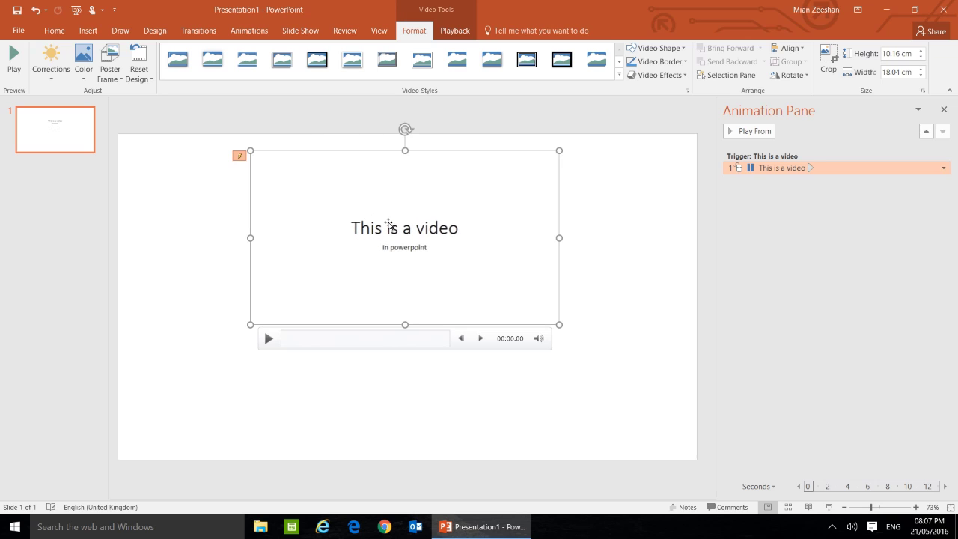
- Set the video's playback Start option to Automatically
{"action": "left_click", "coordinate": [454, 31]}
{"action": "left_click", "coordinate": [362, 47]}
{"action": "left_click", "coordinate": [355, 64]}
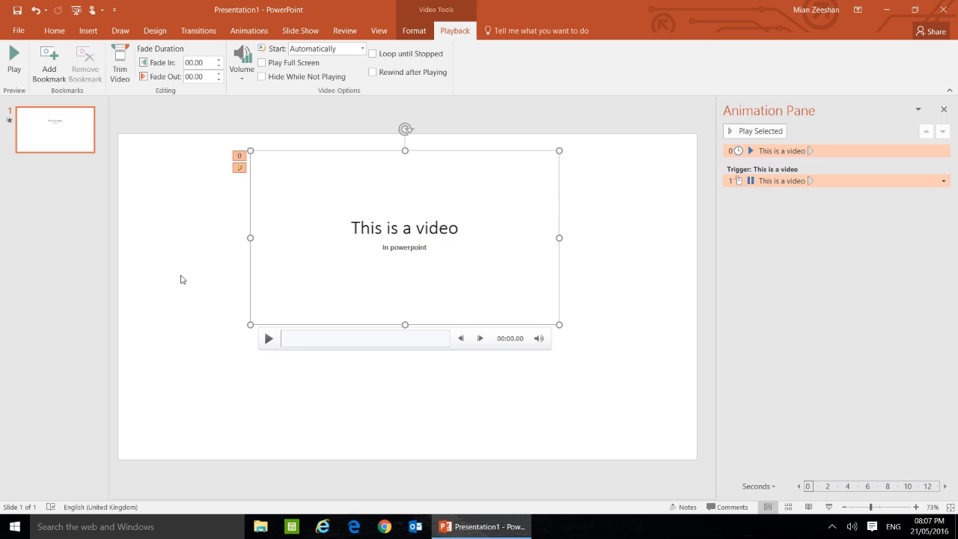
- Scrub the video preview to about 5.3 seconds, showing the 'This is a test video' frame
{"action": "left_click", "coordinate": [182, 277]}
{"action": "left_click", "coordinate": [394, 275]}
{"action": "left_click", "coordinate": [336, 339]}
{"action": "left_click", "coordinate": [352, 341]}
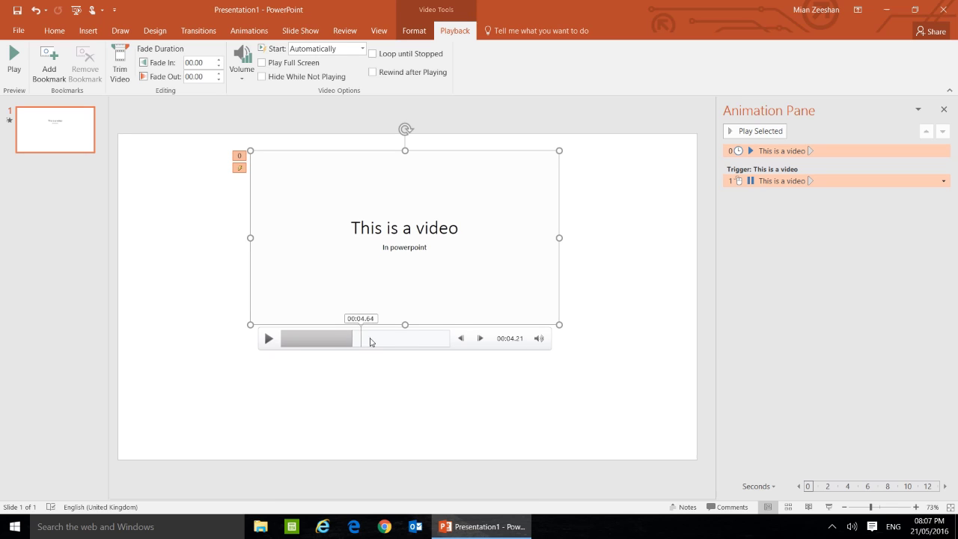
{"action": "left_click", "coordinate": [372, 342]}
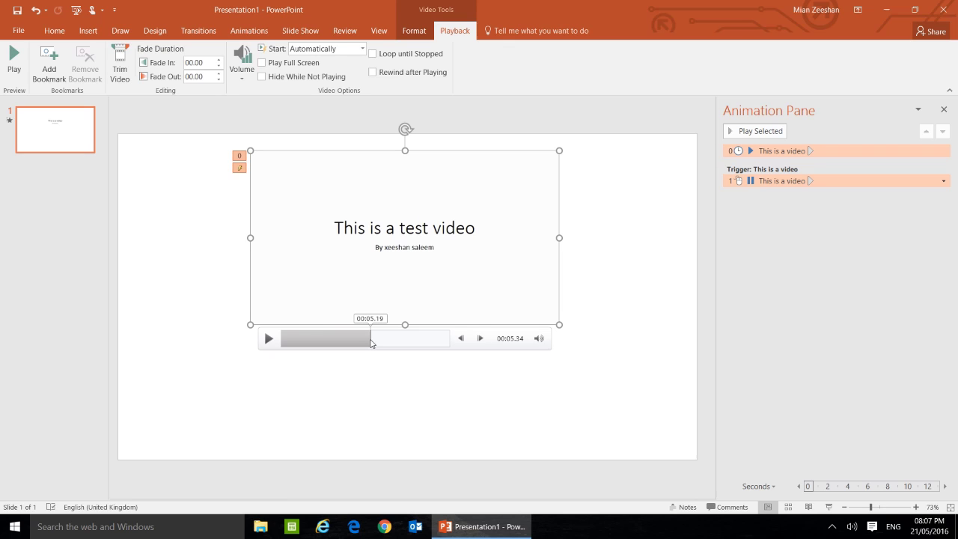
- Add a 'Welcome' text box at the slide's bottom-left
{"action": "left_click", "coordinate": [205, 395]}
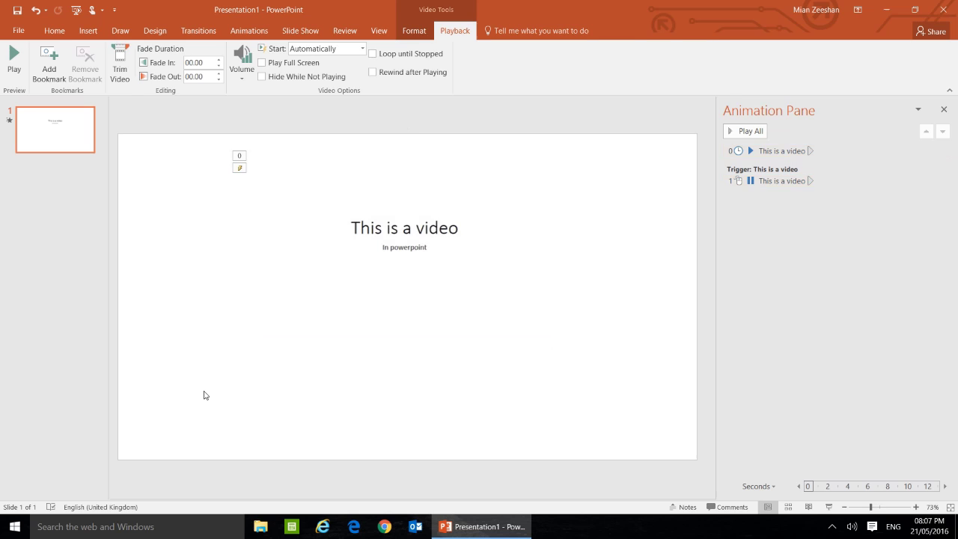
{"action": "left_click", "coordinate": [89, 31]}
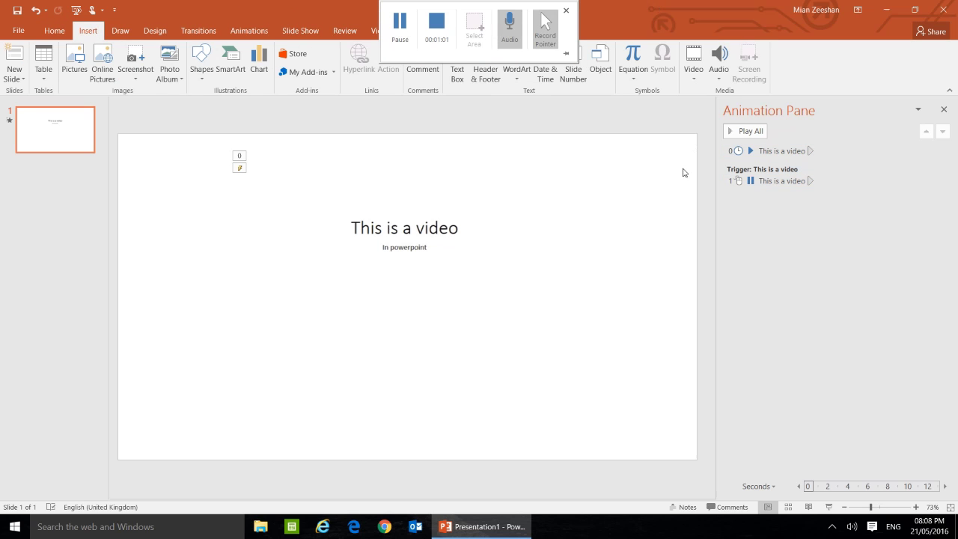
{"action": "left_click", "coordinate": [457, 60]}
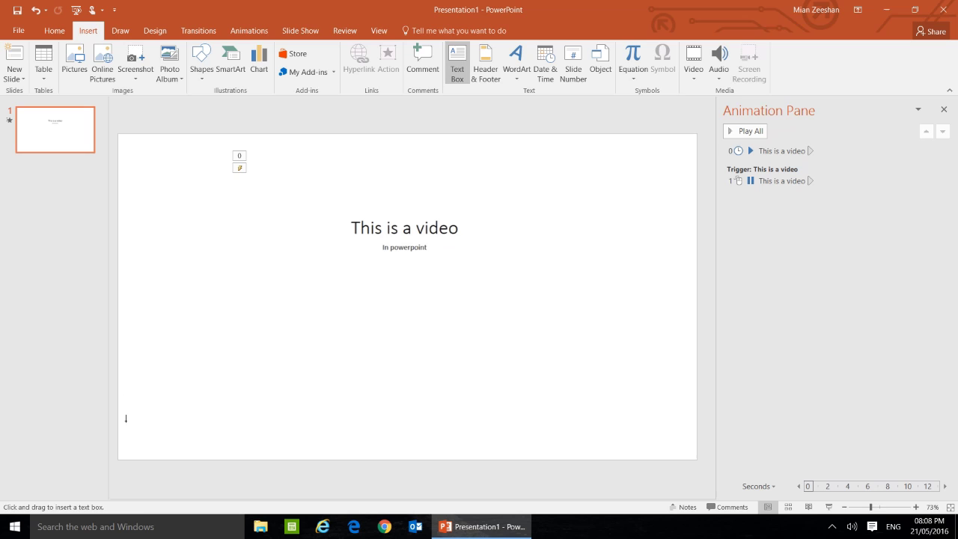
{"action": "left_click_drag", "start_coordinate": [139, 404], "coordinate": [293, 448]}
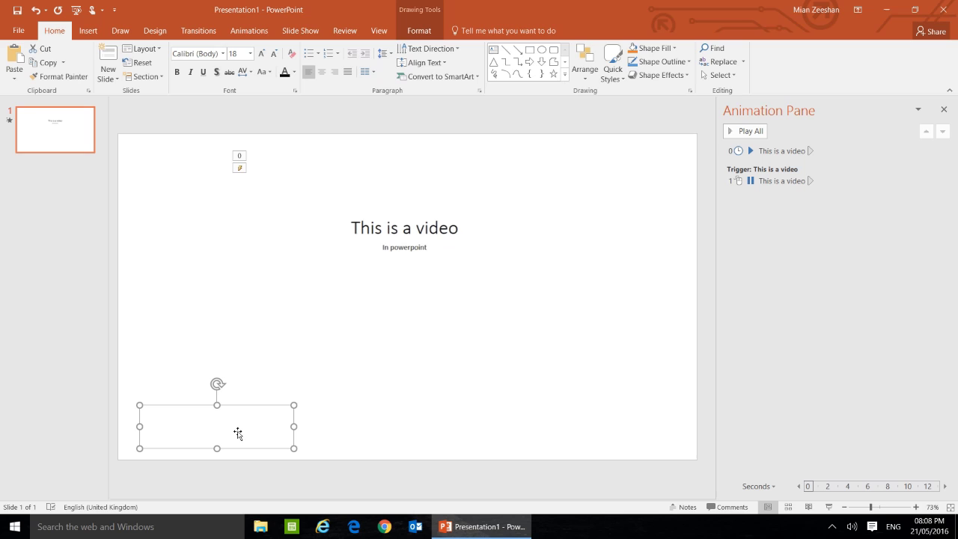
{"action": "type", "text": "Welcome"}
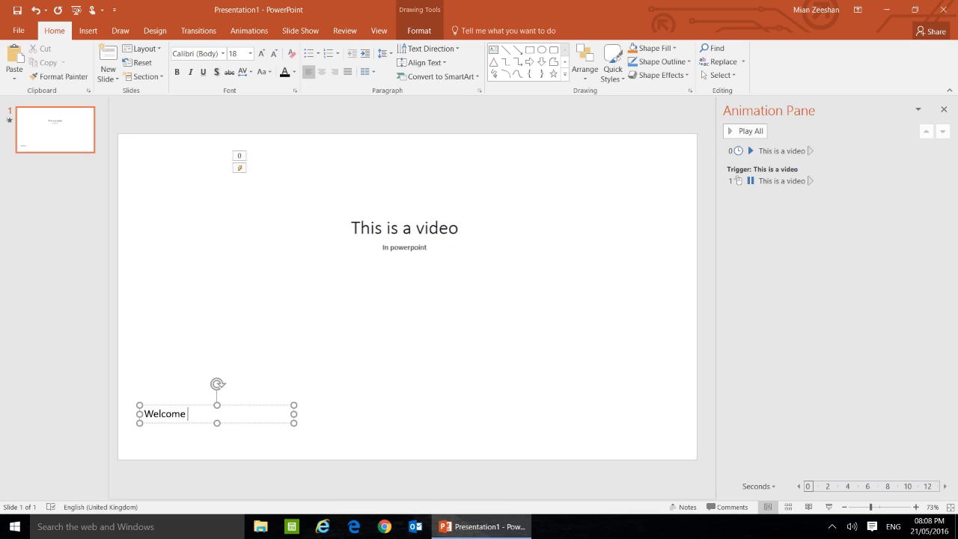
{"action": "left_click", "coordinate": [476, 411]}
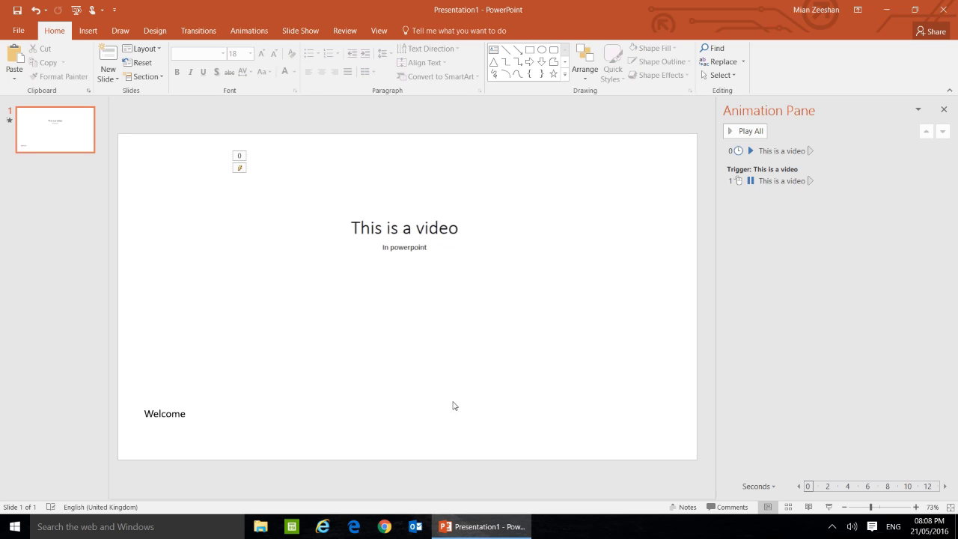
- Add a 'By Xeeshan Saleem' text box at the slide's bottom centre
{"action": "left_click", "coordinate": [86, 35]}
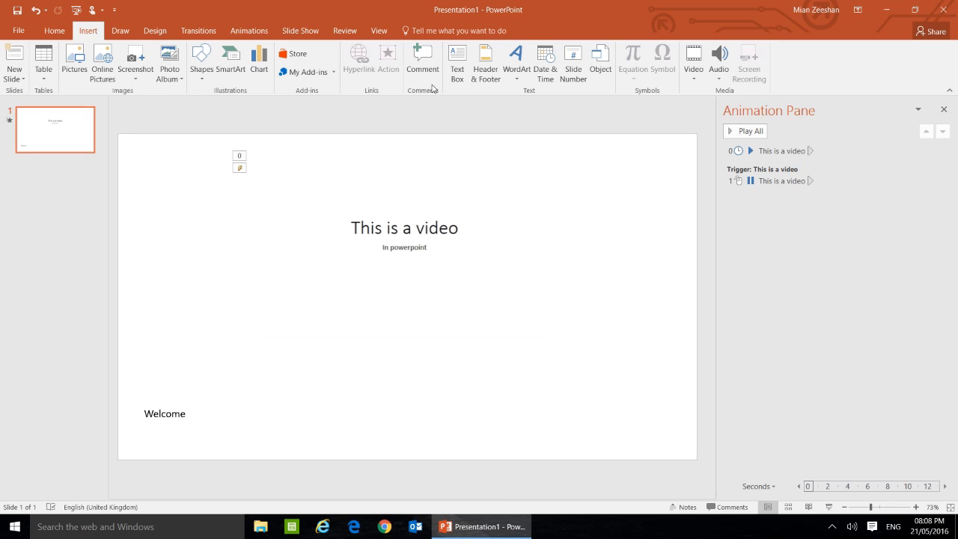
{"action": "left_click", "coordinate": [459, 78]}
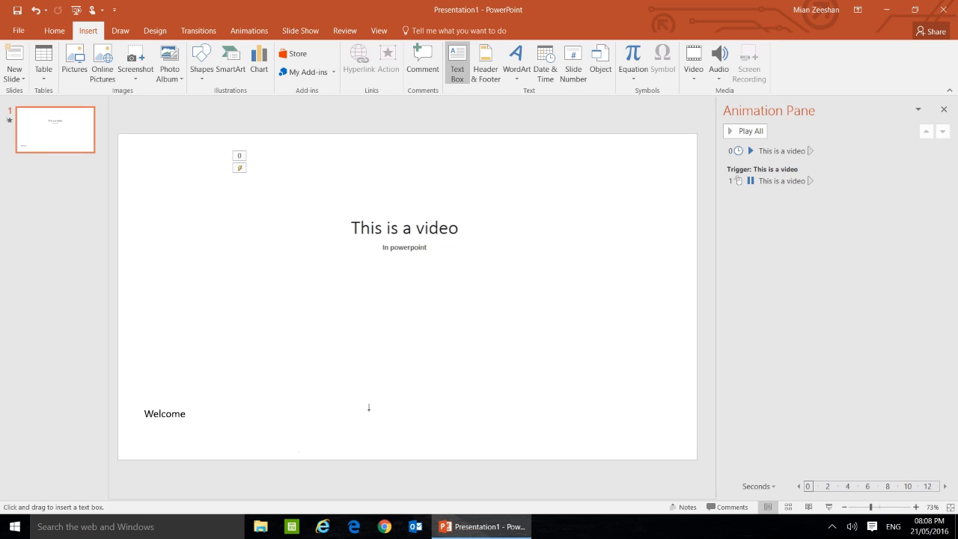
{"action": "mouse_move", "coordinate": [369, 409]}
{"action": "left_mouse_down"}
{"action": "mouse_move", "coordinate": [539, 441]}
{"action": "mouse_move", "coordinate": [559, 436]}
{"action": "left_mouse_up"}
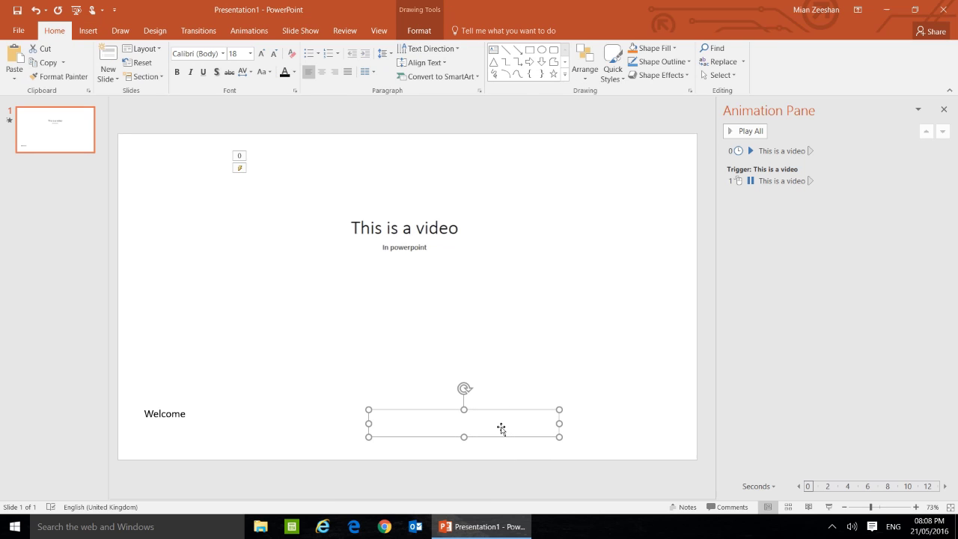
{"action": "type", "text": "By Xeeshan Saleem"}
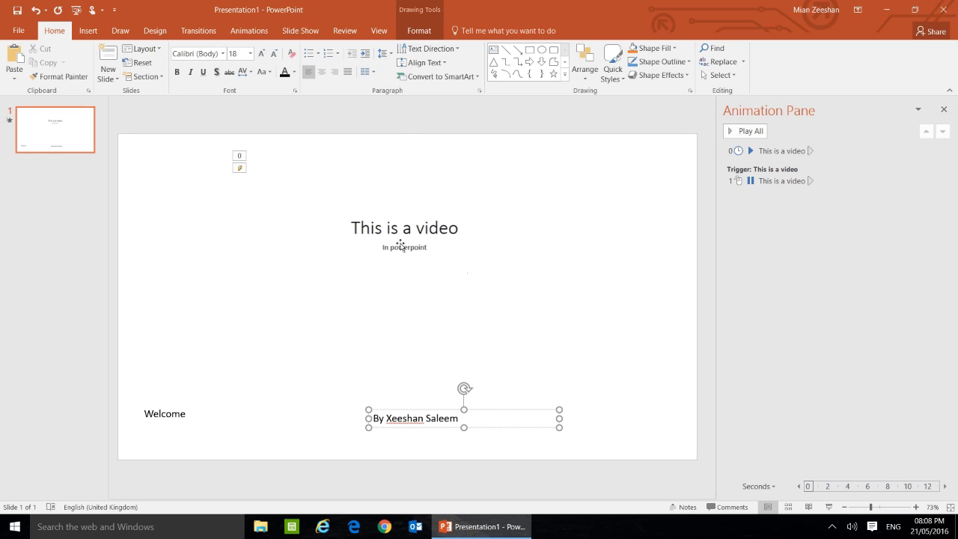
- Add video bookmarks at 00:00.89 and 5.11 seconds, where 'This is a test video' appears
{"action": "left_click", "coordinate": [400, 245]}
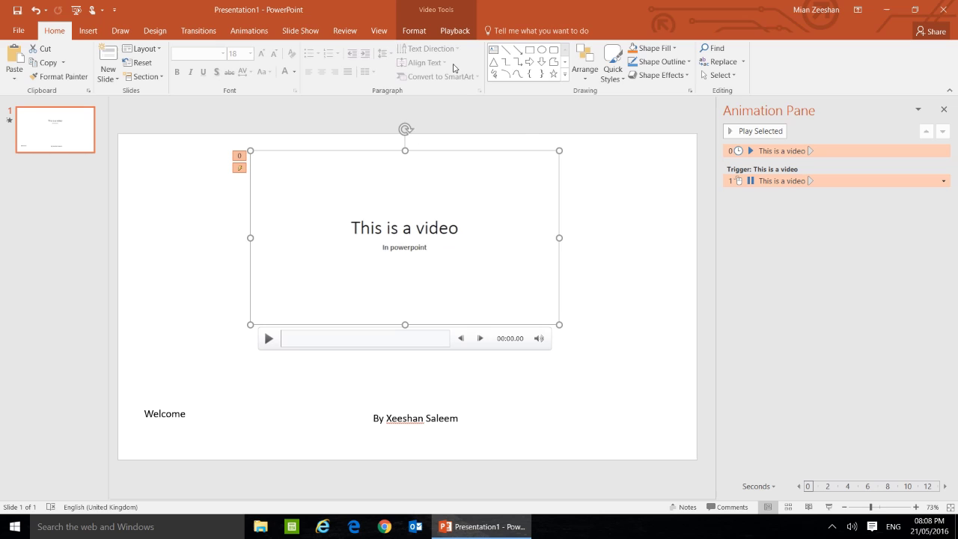
{"action": "left_click", "coordinate": [455, 33]}
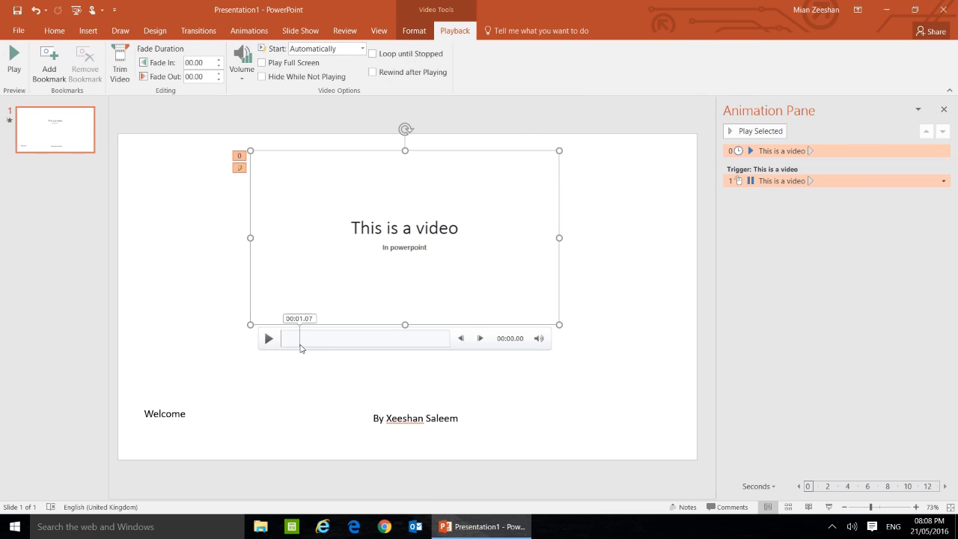
{"action": "mouse_move", "coordinate": [299, 338]}
{"action": "mouse_move", "coordinate": [344, 339]}
{"action": "left_click", "coordinate": [296, 341]}
{"action": "left_click", "coordinate": [54, 63]}
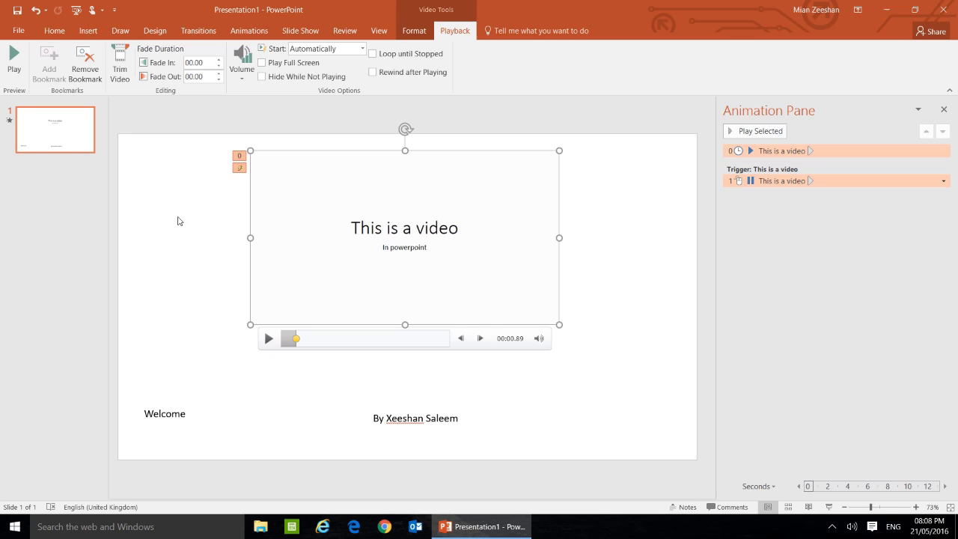
{"action": "left_click", "coordinate": [369, 340]}
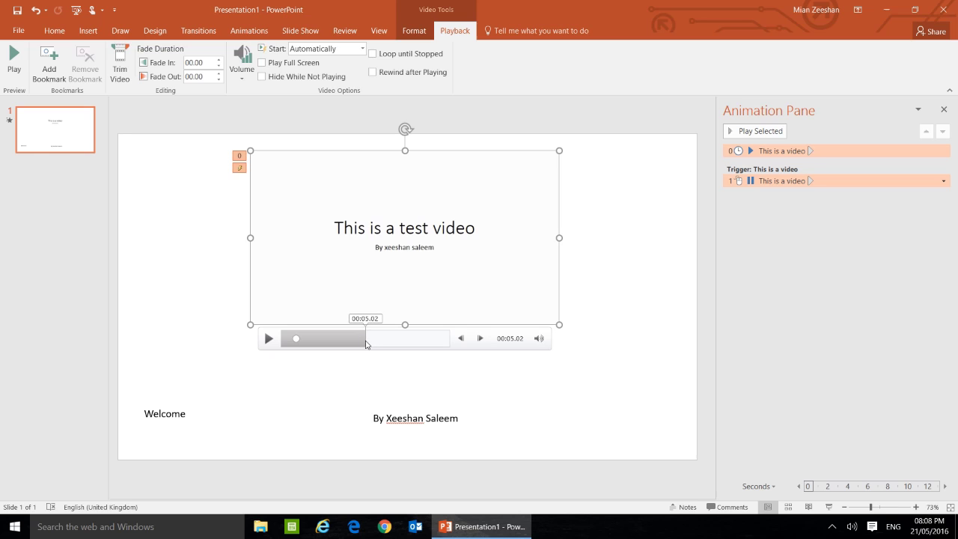
{"action": "left_click", "coordinate": [361, 342]}
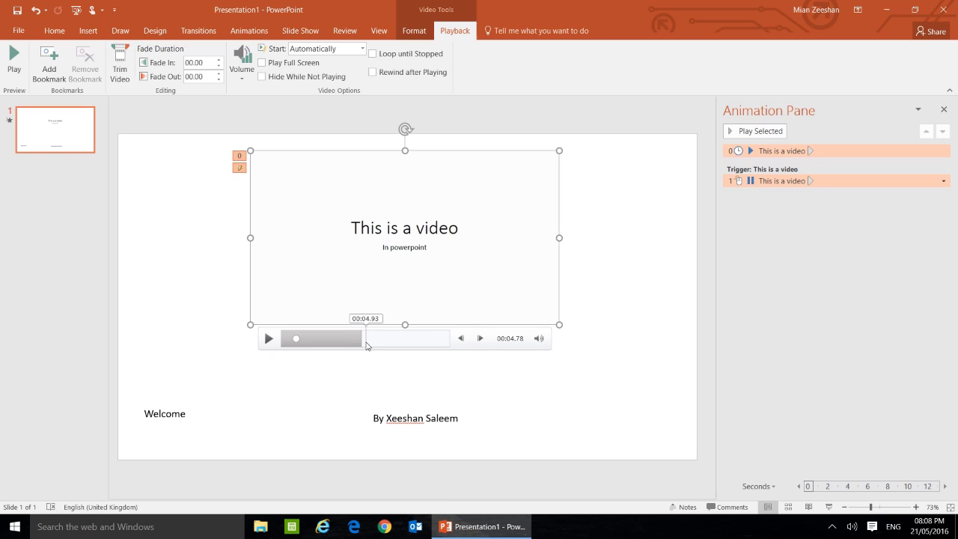
{"action": "left_click", "coordinate": [364, 345]}
{"action": "left_click", "coordinate": [367, 345]}
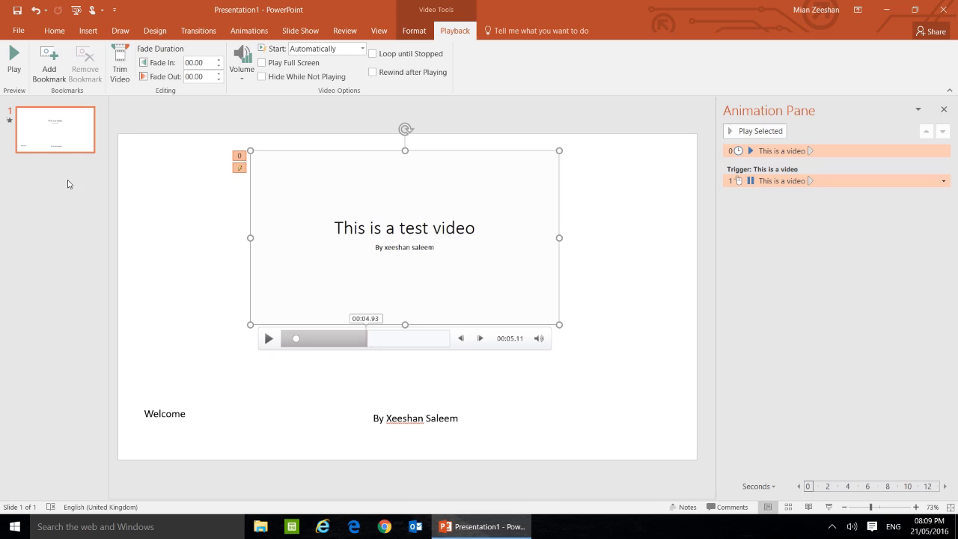
{"action": "left_click", "coordinate": [47, 61]}
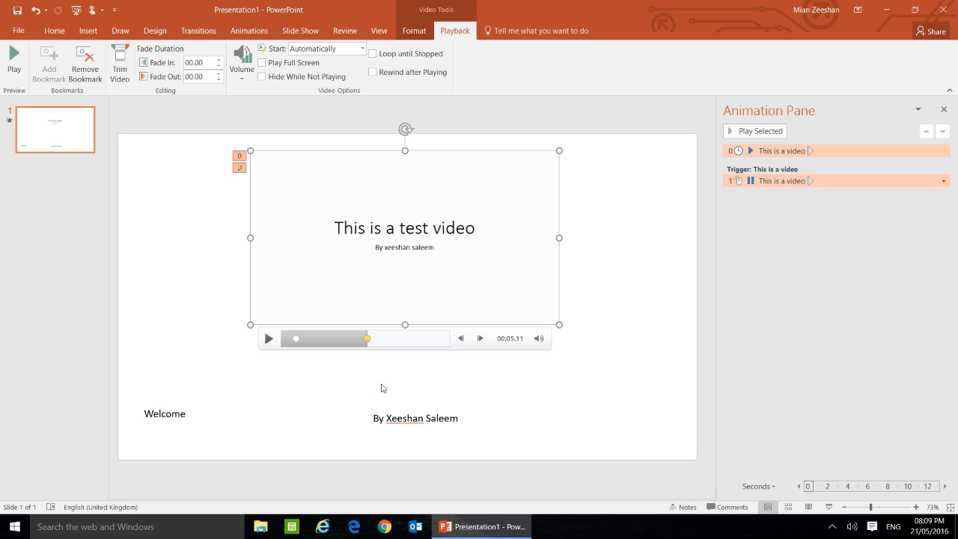
- Add a third video bookmark at about 8.5 seconds
{"action": "left_click", "coordinate": [544, 390]}
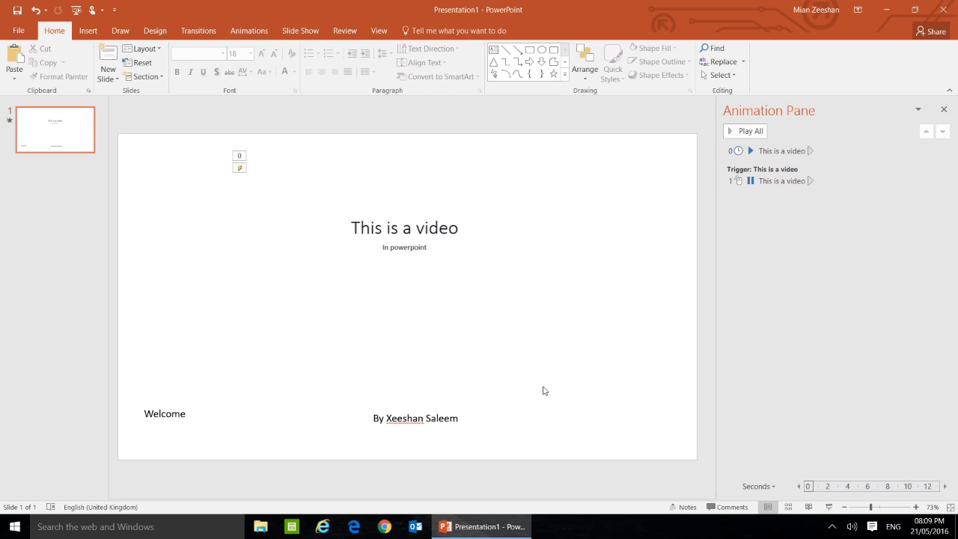
{"action": "left_click", "coordinate": [367, 282]}
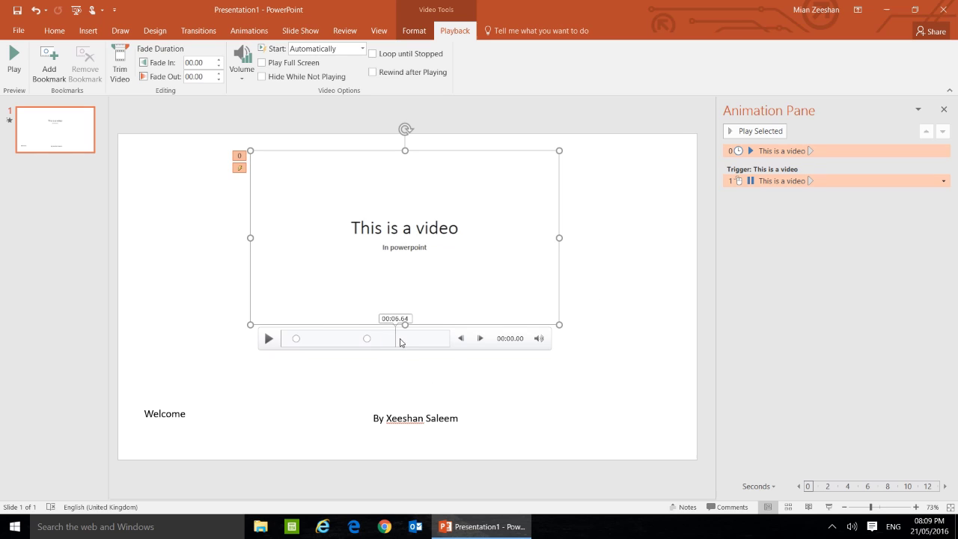
{"action": "mouse_move", "coordinate": [424, 339]}
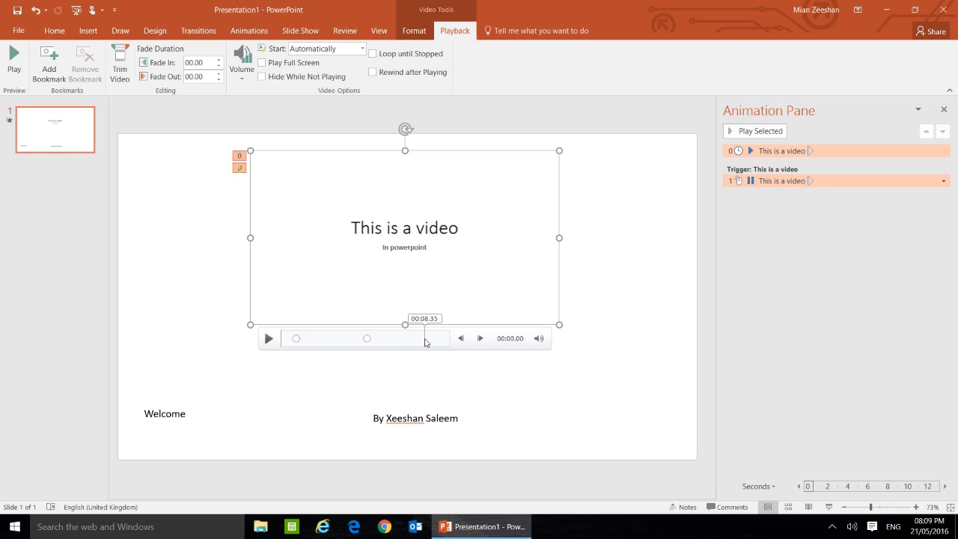
{"action": "left_click", "coordinate": [424, 339]}
{"action": "left_click", "coordinate": [51, 65]}
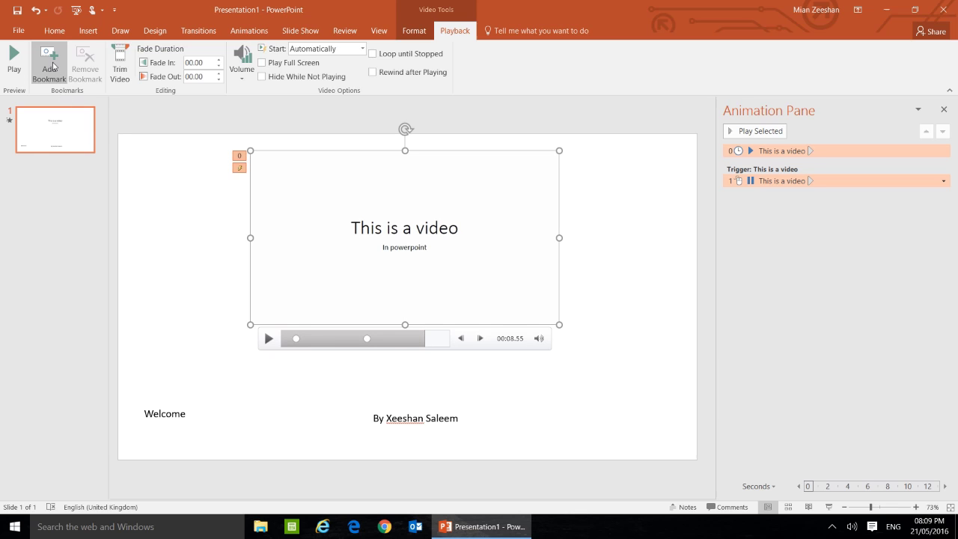
- Give the Welcome text box a Split entrance and a Fade exit
{"action": "left_click", "coordinate": [180, 415]}
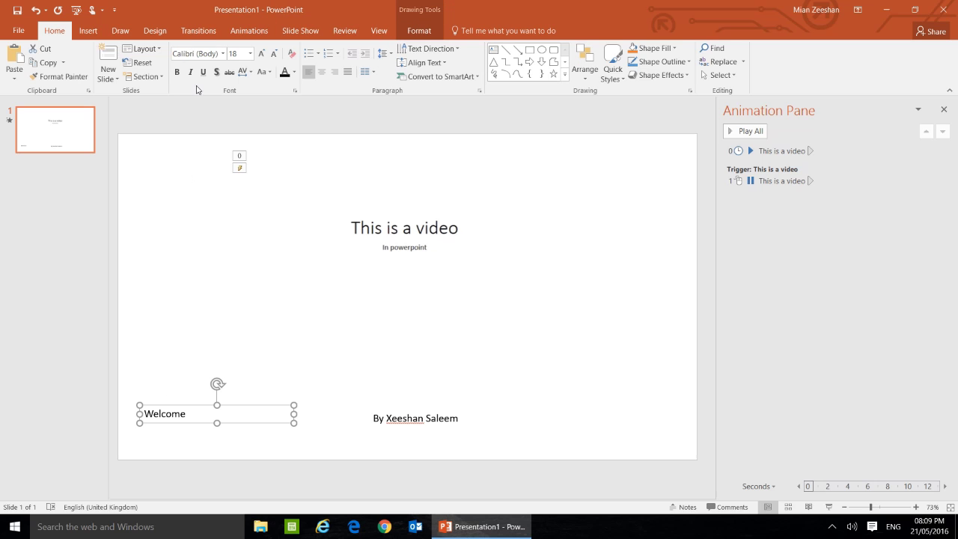
{"action": "left_click", "coordinate": [252, 36]}
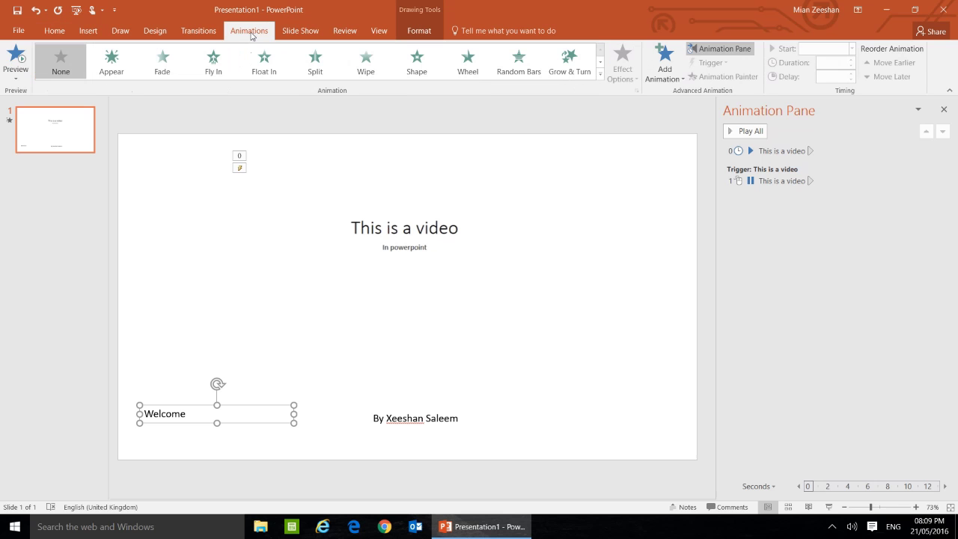
{"action": "left_click", "coordinate": [323, 61]}
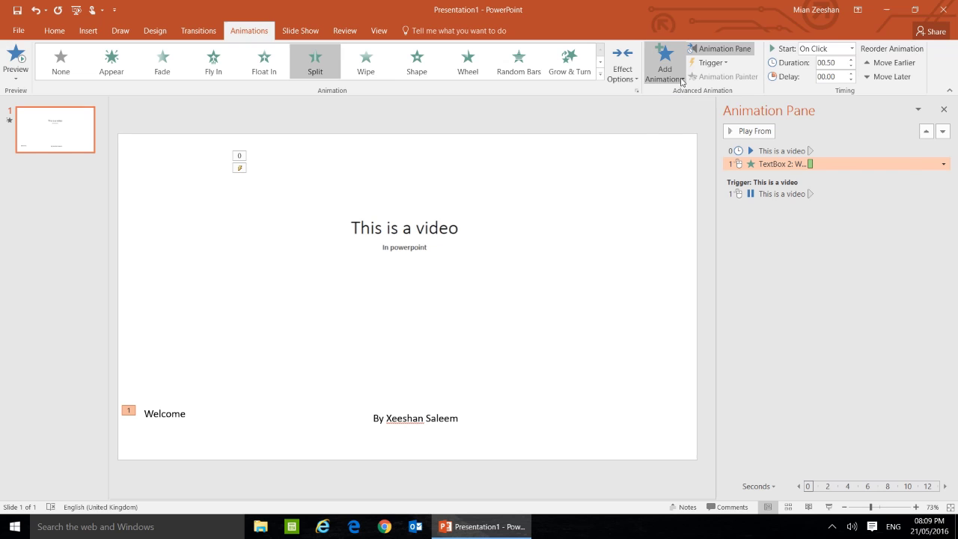
{"action": "left_click", "coordinate": [681, 79]}
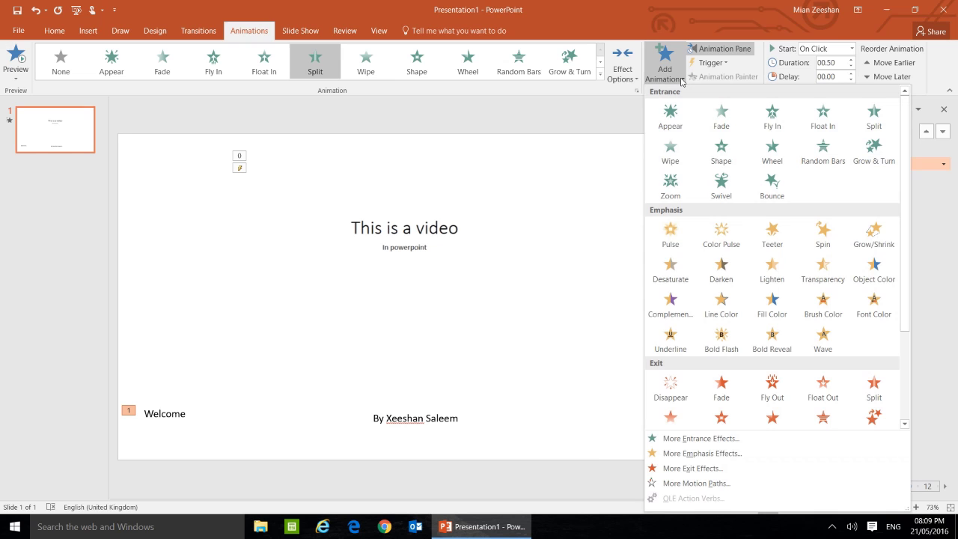
{"action": "left_click", "coordinate": [723, 391]}
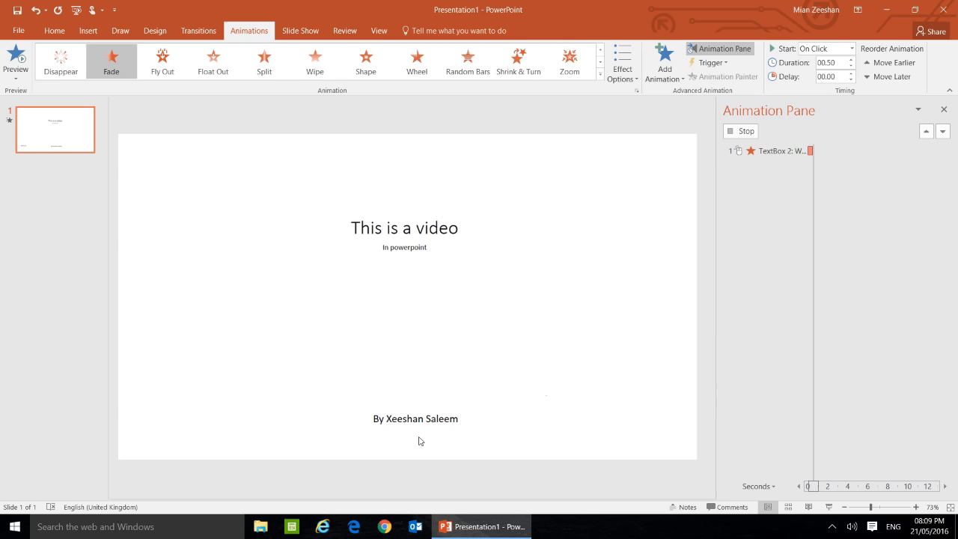
- Give the By Xeeshan Saleem text box a Wipe entrance and a Float Out exit
{"action": "left_click", "coordinate": [403, 419]}
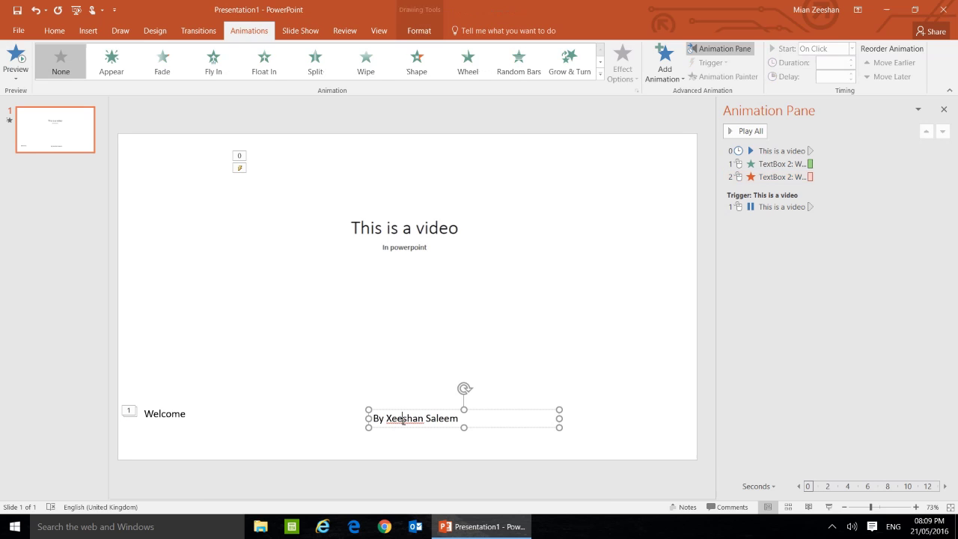
{"action": "left_click", "coordinate": [387, 410]}
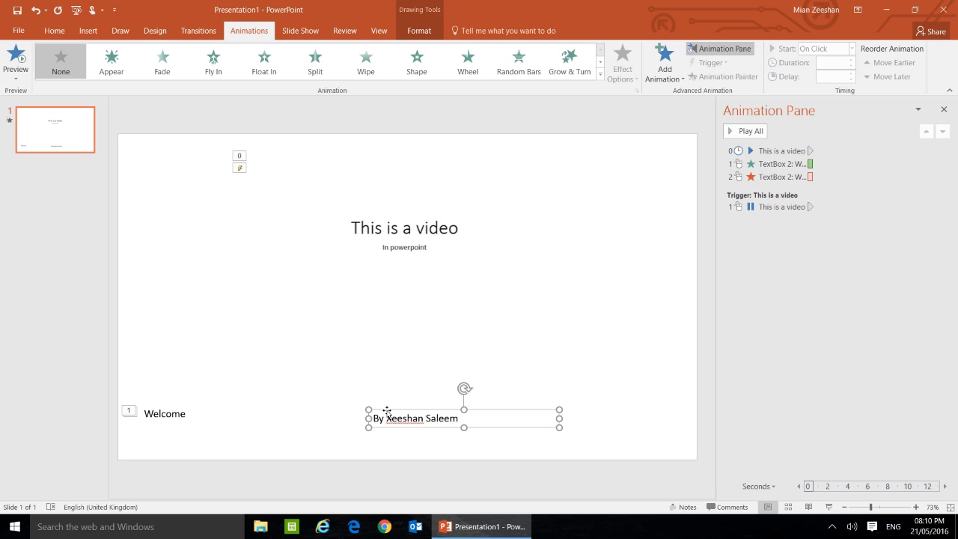
{"action": "left_click", "coordinate": [240, 168]}
{"action": "left_click", "coordinate": [366, 61]}
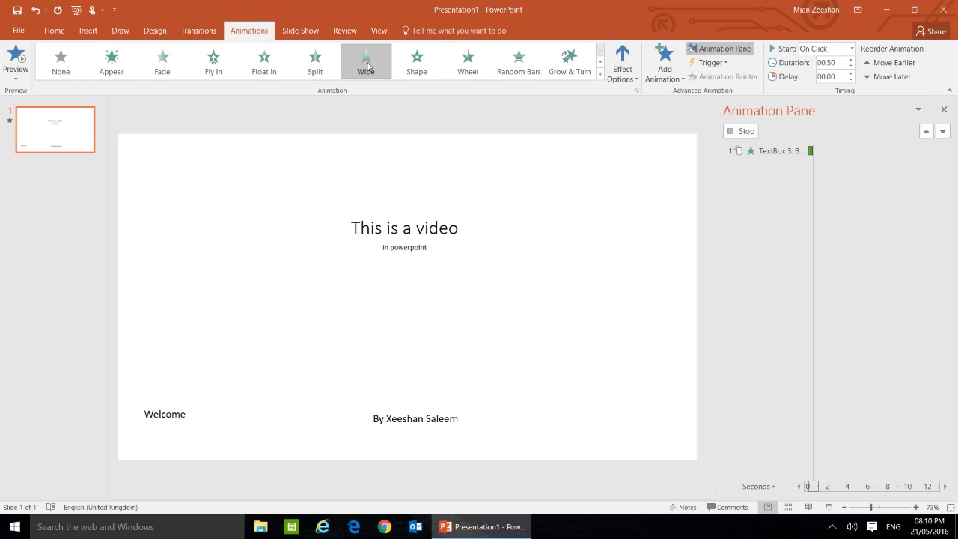
{"action": "left_click", "coordinate": [680, 82]}
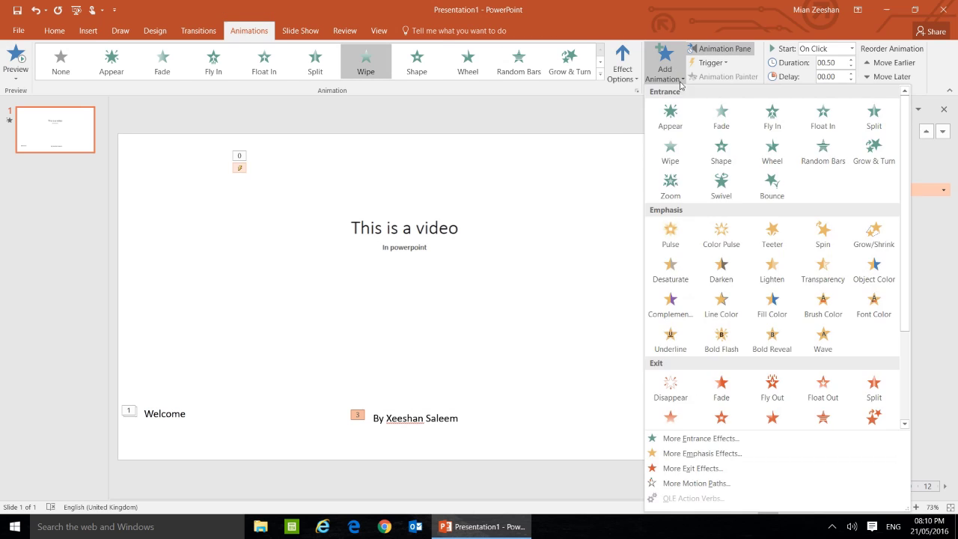
{"action": "left_click", "coordinate": [821, 385]}
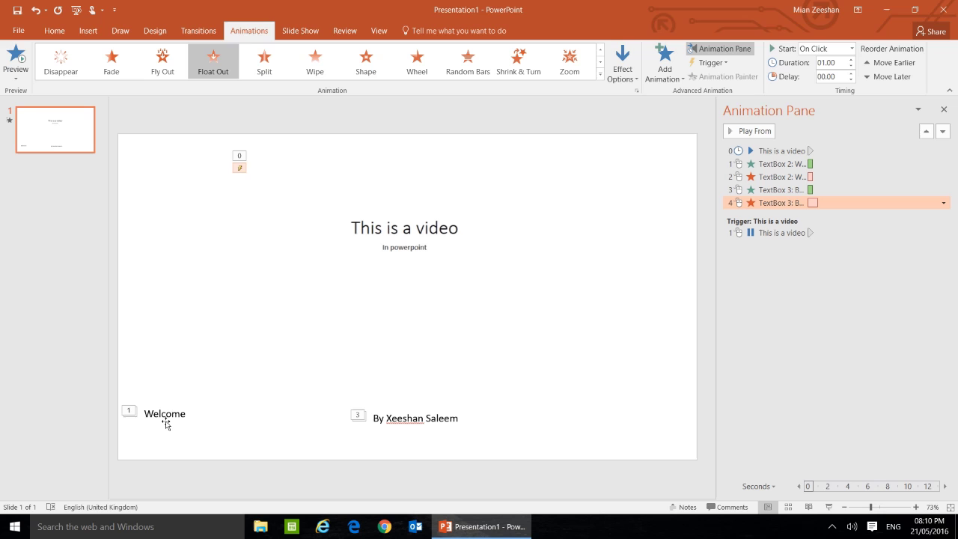
- Trigger Welcome's Split entrance on the video's Bookmark 1
{"action": "left_click", "coordinate": [360, 284]}
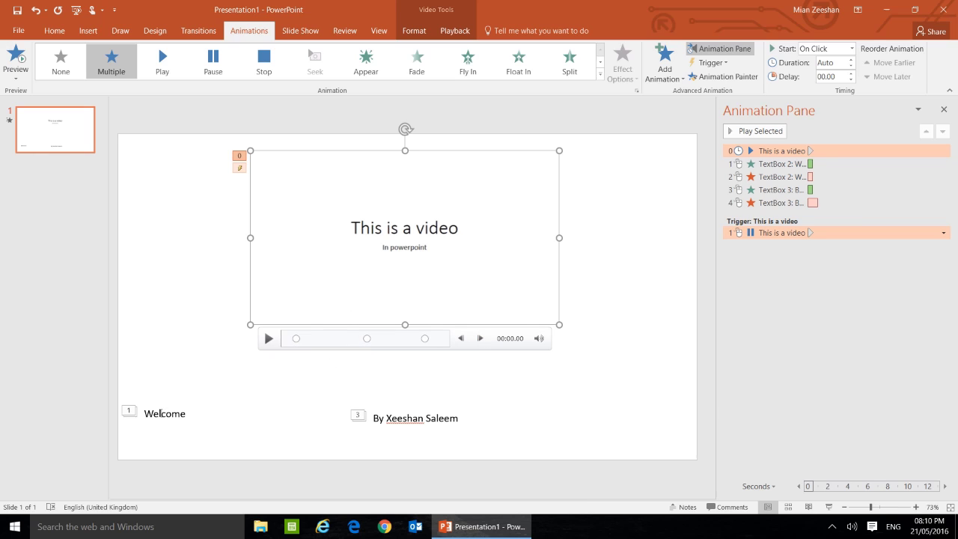
{"action": "left_click", "coordinate": [157, 412]}
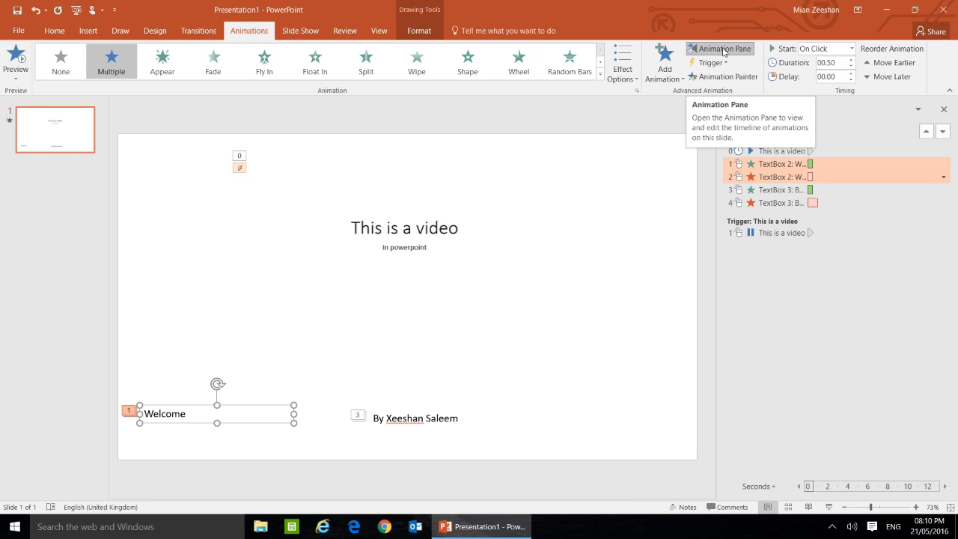
{"action": "left_click", "coordinate": [851, 262]}
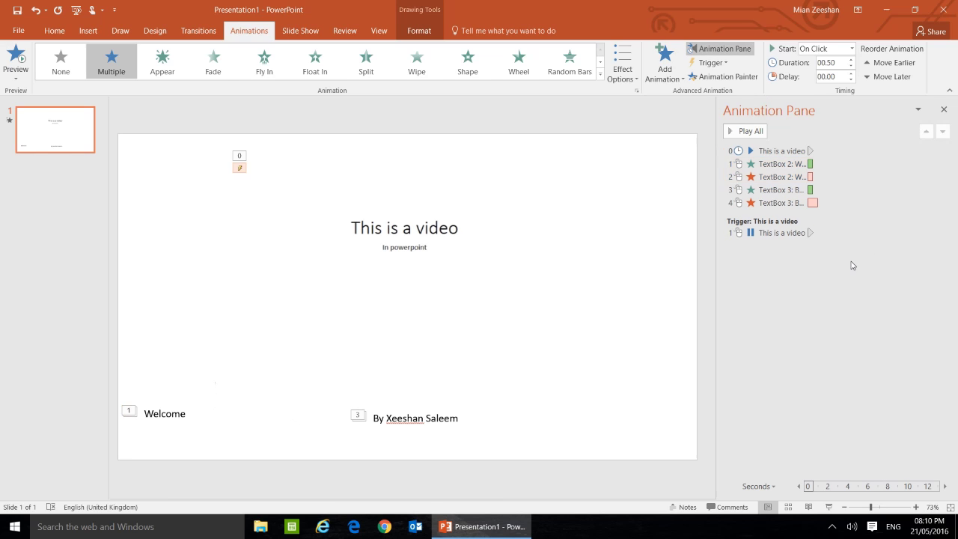
{"action": "left_click", "coordinate": [823, 162]}
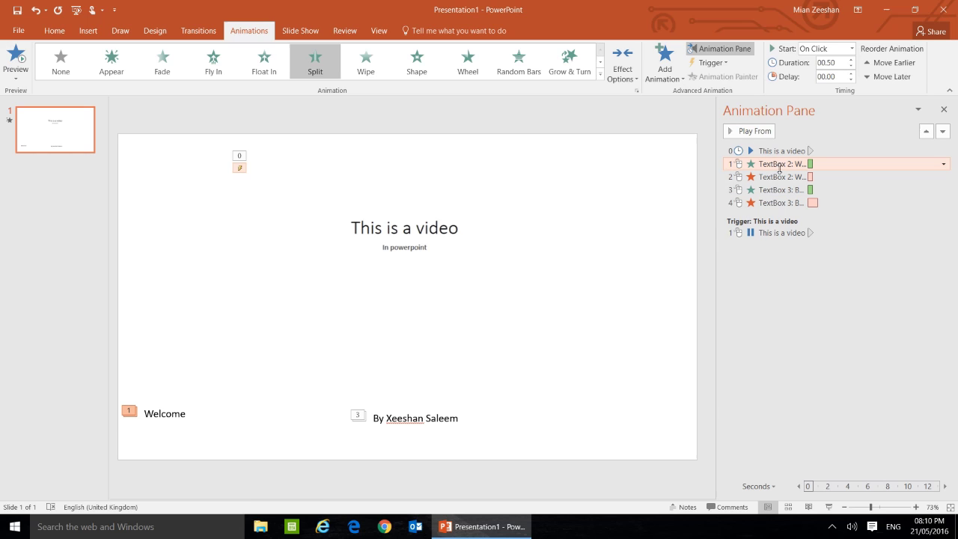
{"action": "left_click", "coordinate": [725, 67]}
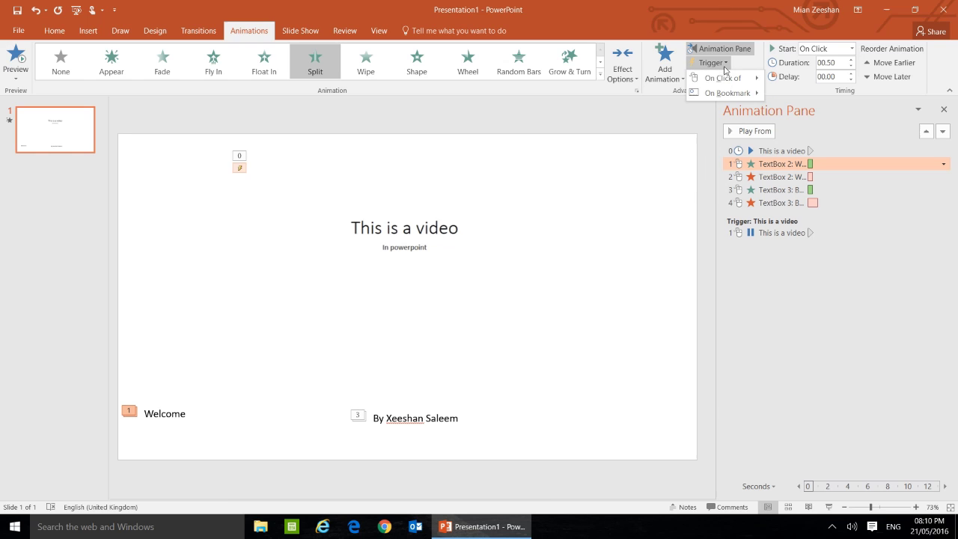
{"action": "mouse_move", "coordinate": [727, 93]}
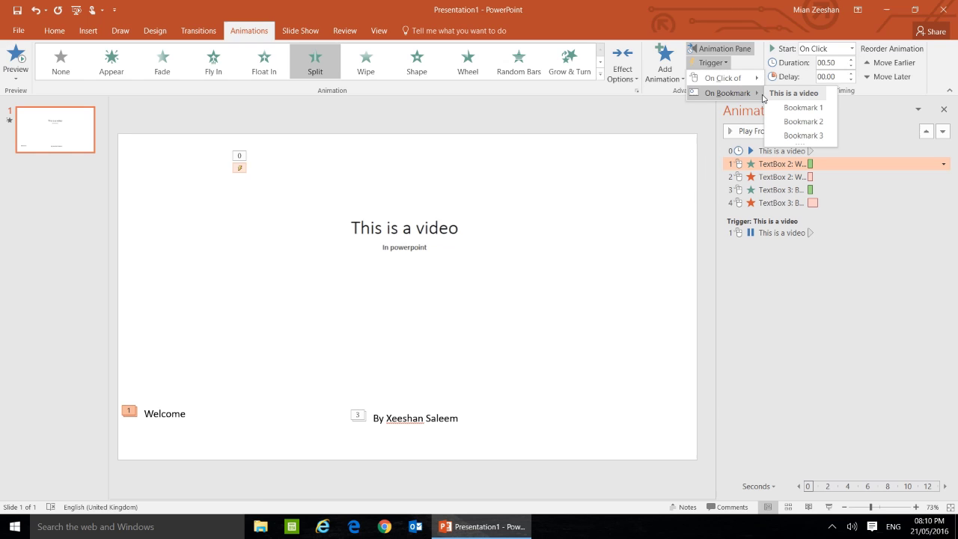
{"action": "left_click", "coordinate": [780, 108]}
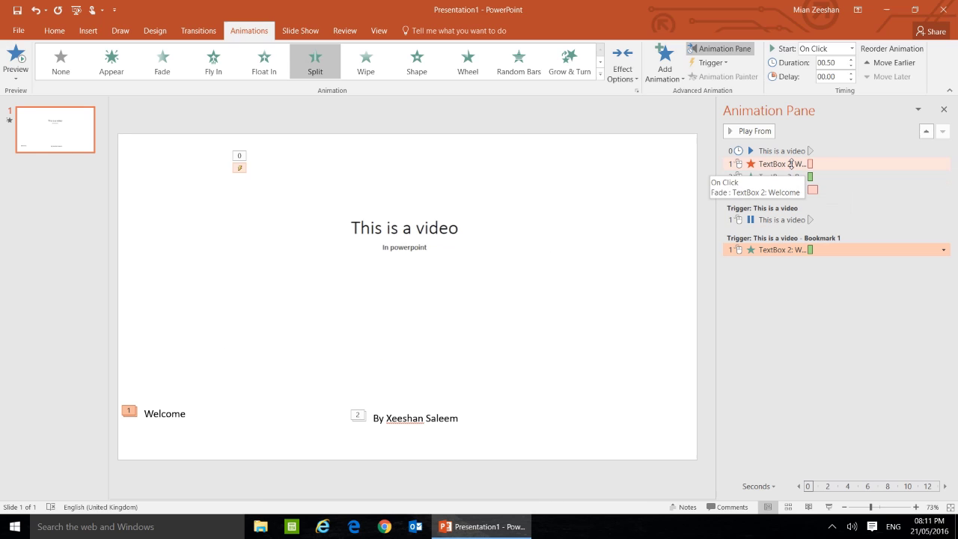
- Trigger Welcome's Fade exit on the video's Bookmark 2
{"action": "left_click", "coordinate": [791, 163]}
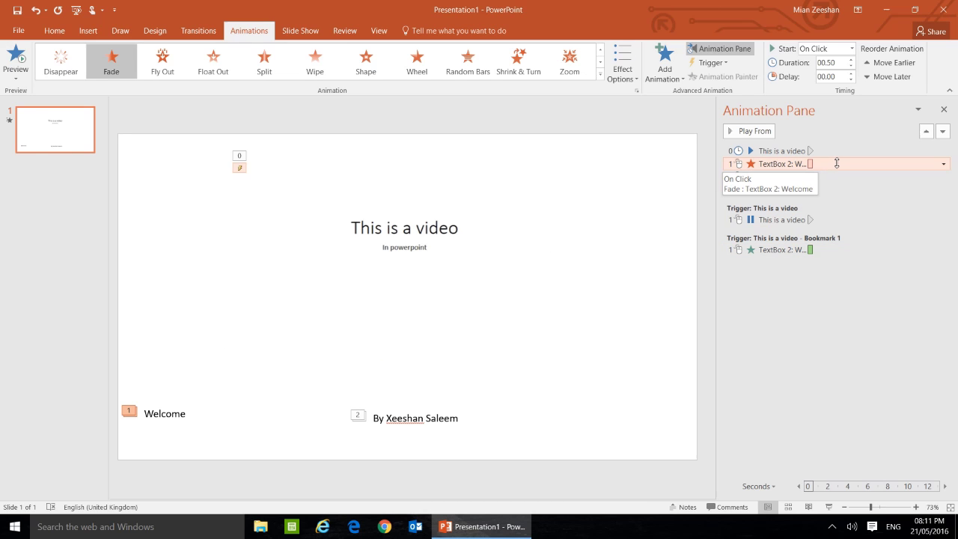
{"action": "left_click", "coordinate": [726, 65]}
{"action": "mouse_move", "coordinate": [727, 92]}
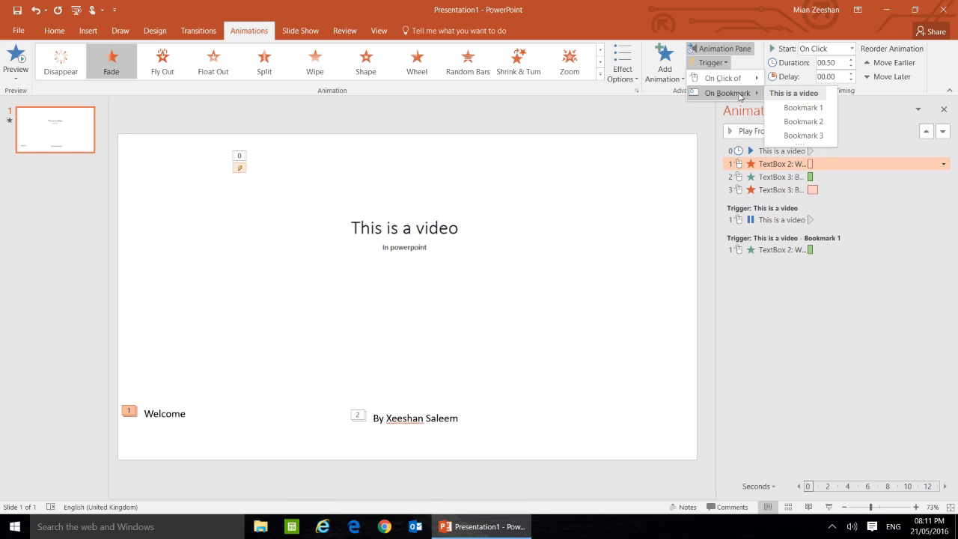
{"action": "left_click", "coordinate": [800, 121]}
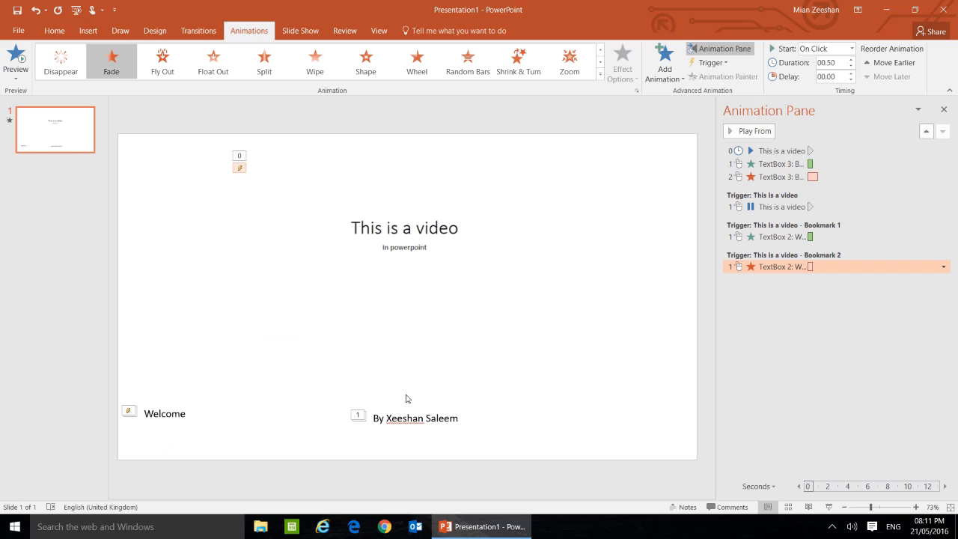
- Trigger the By Xeeshan Saleem Wipe entrance on the video's Bookmark 2
{"action": "left_click", "coordinate": [419, 417]}
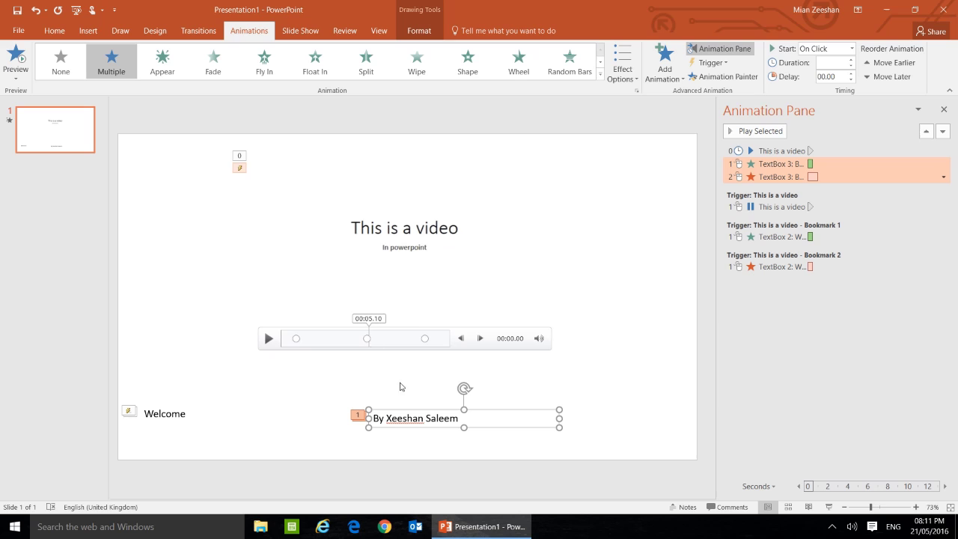
{"action": "left_click", "coordinate": [830, 163]}
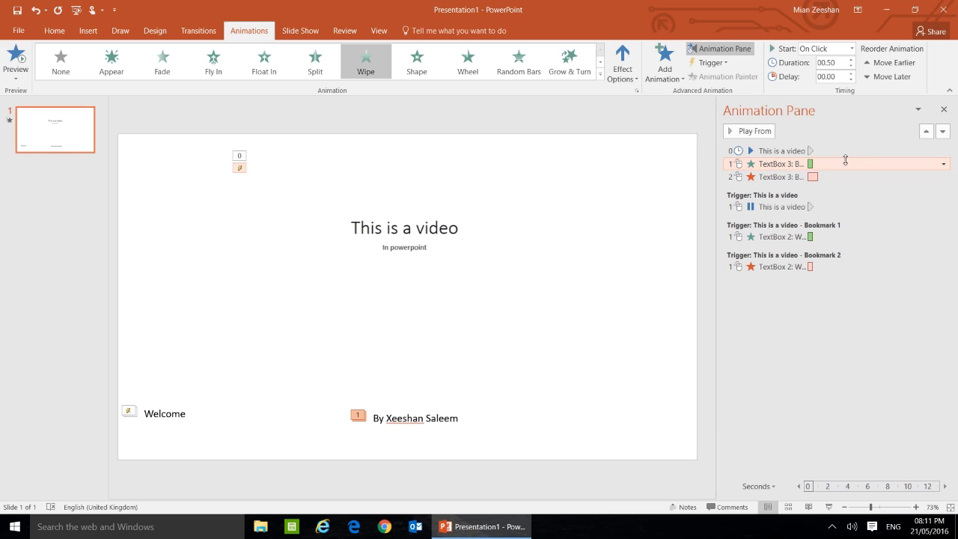
{"action": "left_click", "coordinate": [722, 67]}
{"action": "mouse_move", "coordinate": [726, 93]}
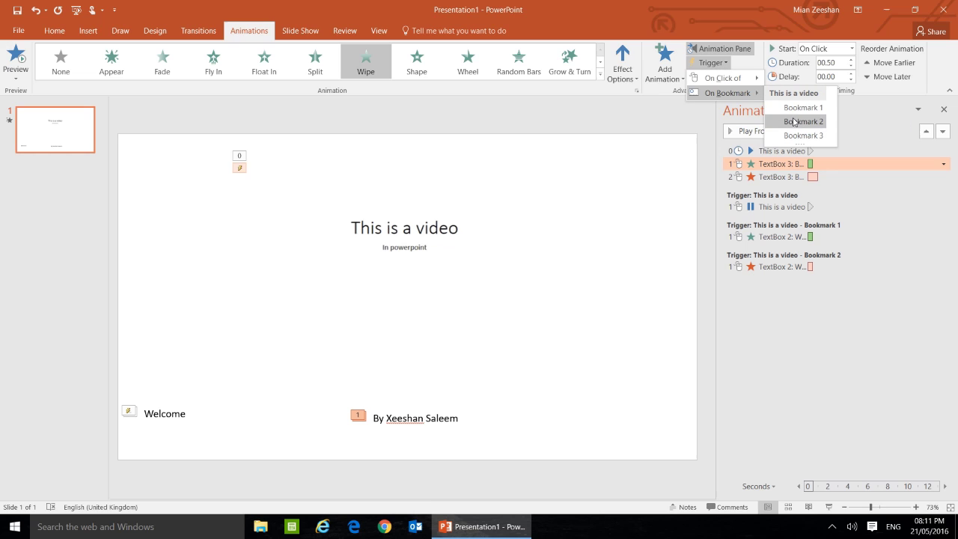
{"action": "left_click", "coordinate": [794, 122]}
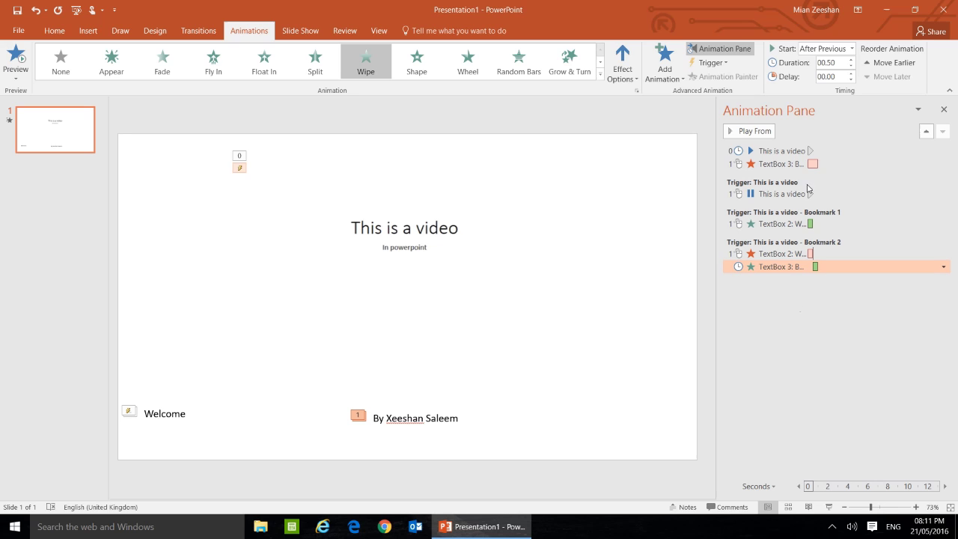
- Trigger the By Xeeshan Saleem Float Out exit on Bookmark 3
{"action": "left_click", "coordinate": [793, 163]}
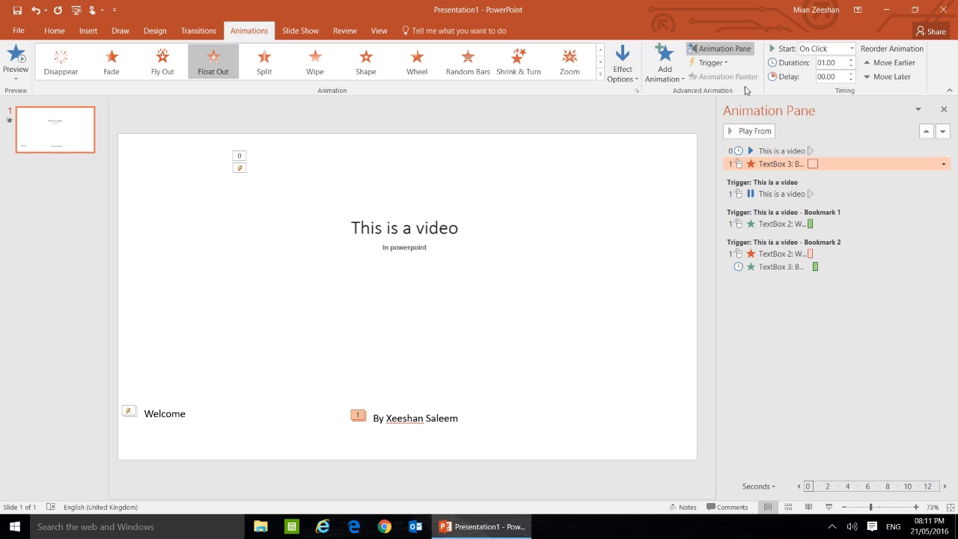
{"action": "left_click", "coordinate": [726, 63]}
{"action": "mouse_move", "coordinate": [726, 93]}
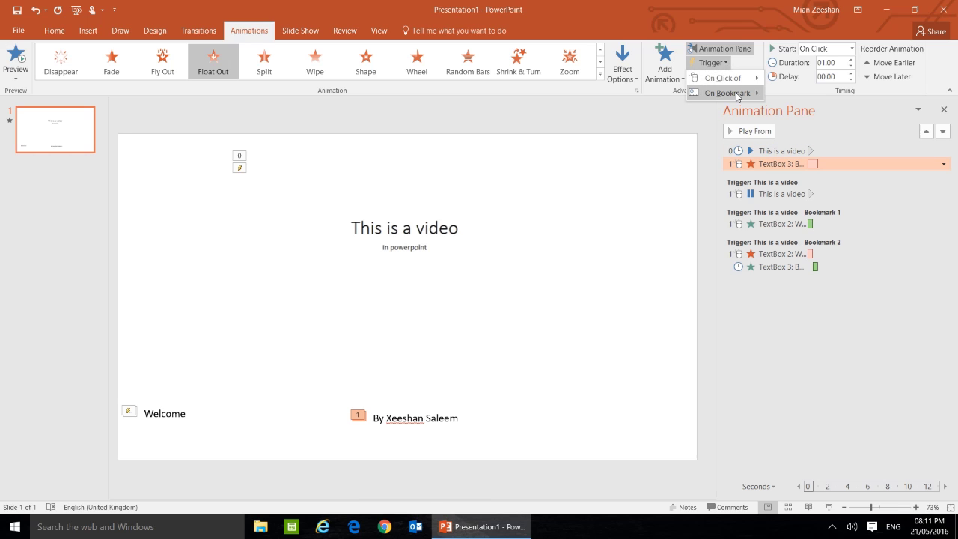
{"action": "left_click", "coordinate": [803, 136]}
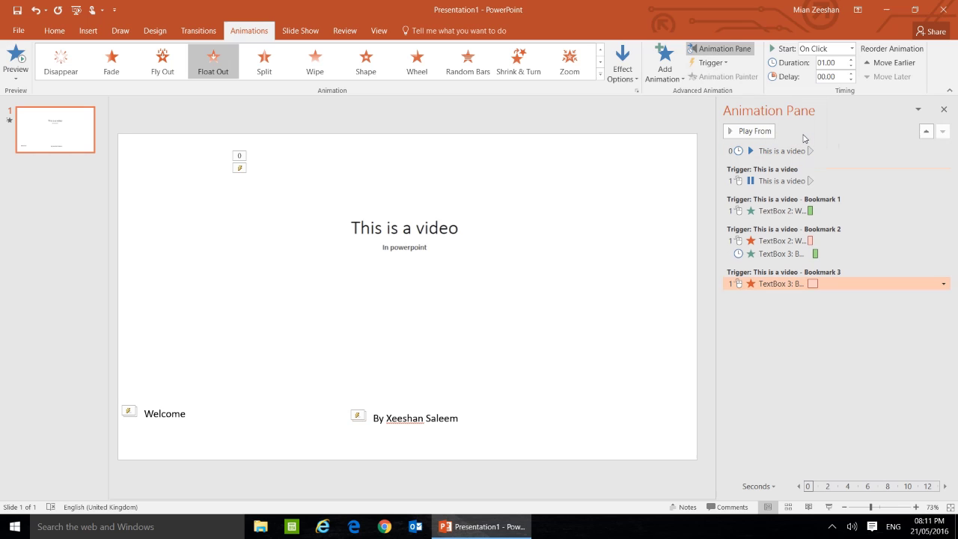
{"action": "left_click", "coordinate": [416, 254]}
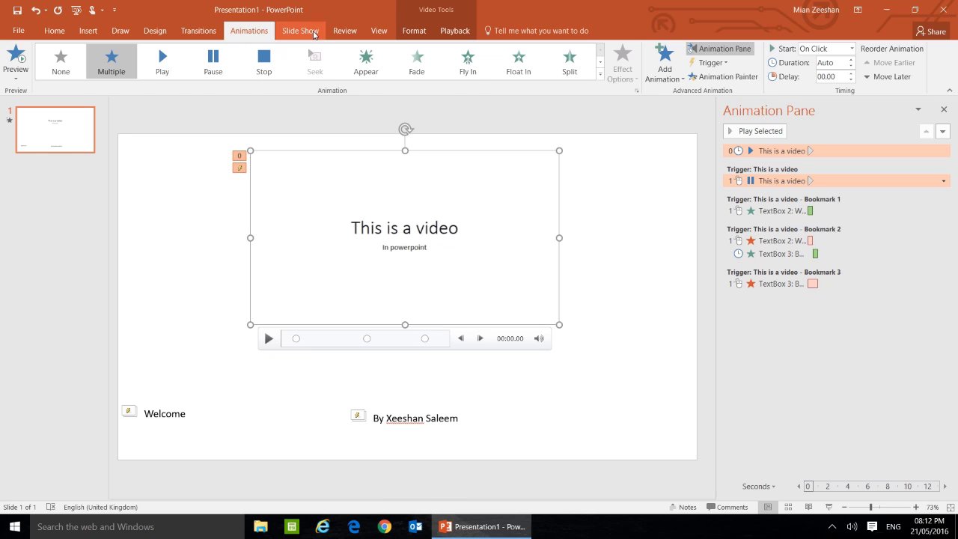
- Bring up the Slide Show start and setup options
{"action": "left_click", "coordinate": [314, 34]}
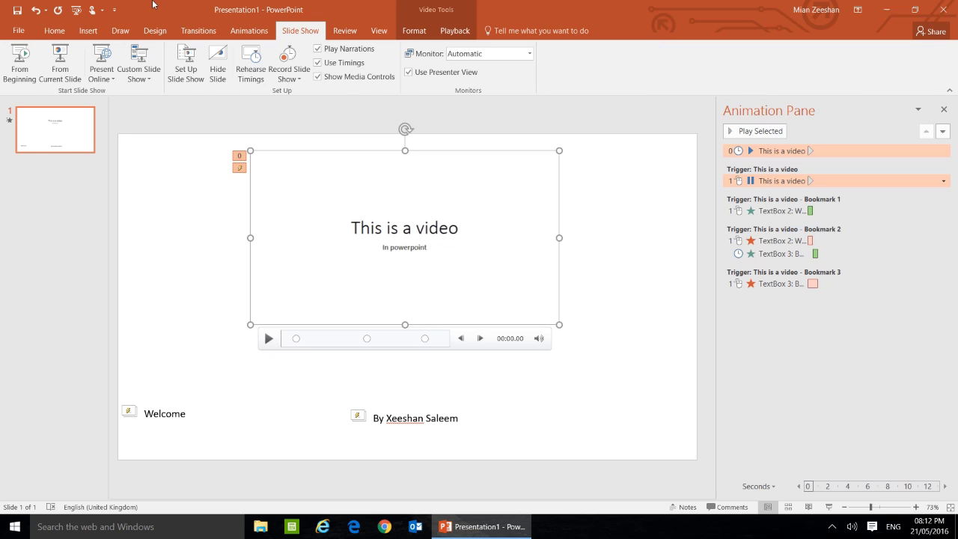